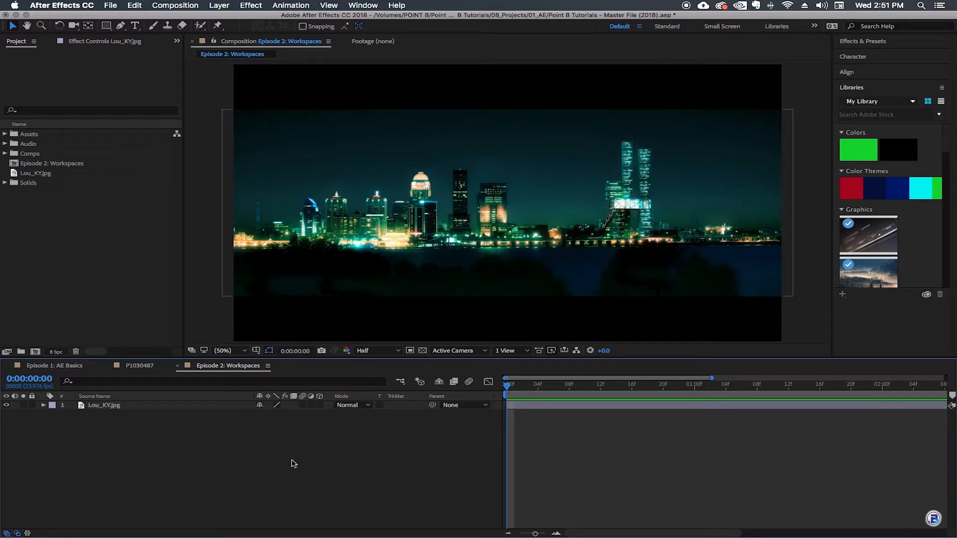
# - Choose the Default workspace and display the Effect Controls for Lou_KY.jpg
pyautogui.click(371, 6)
pyautogui.moveTo(374, 20)
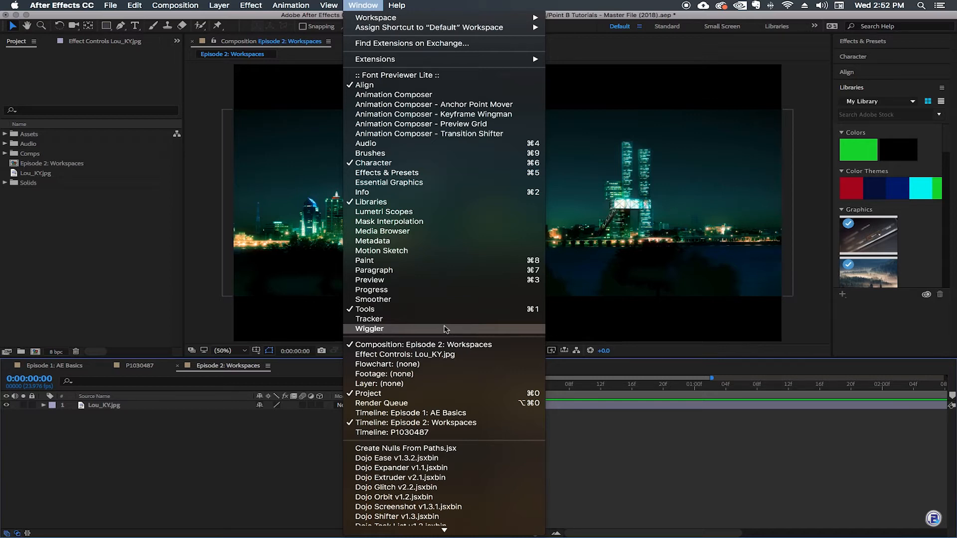
pyautogui.moveTo(523, 18)
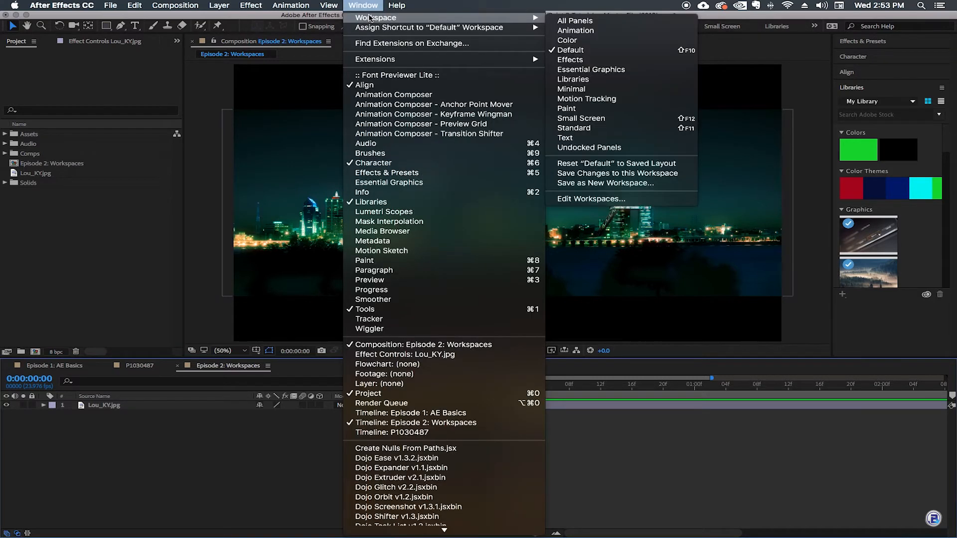
pyautogui.click(586, 49)
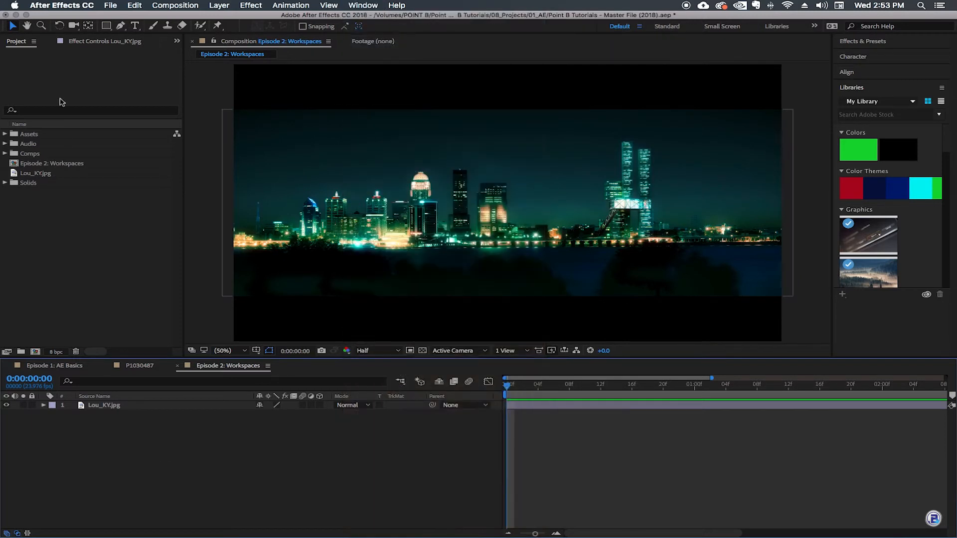
pyautogui.click(119, 44)
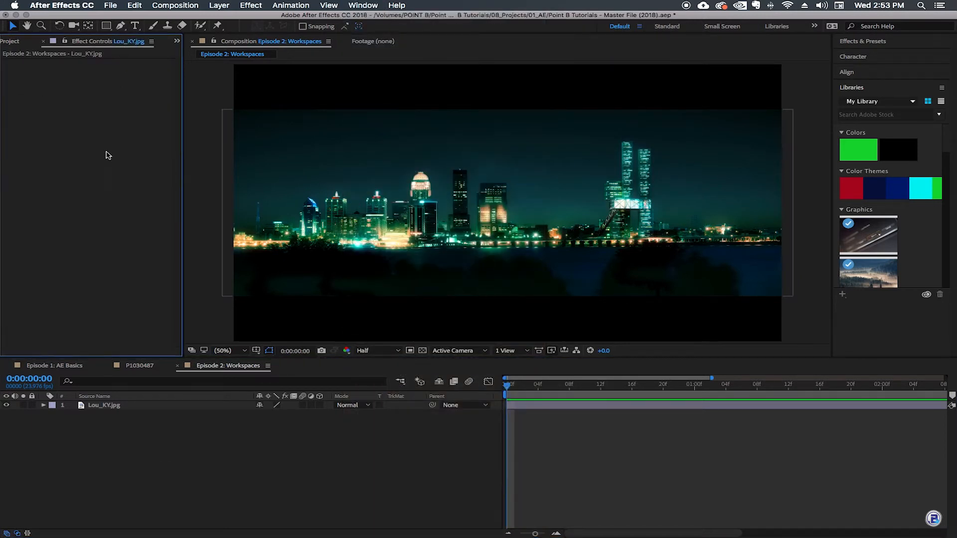
pyautogui.click(251, 461)
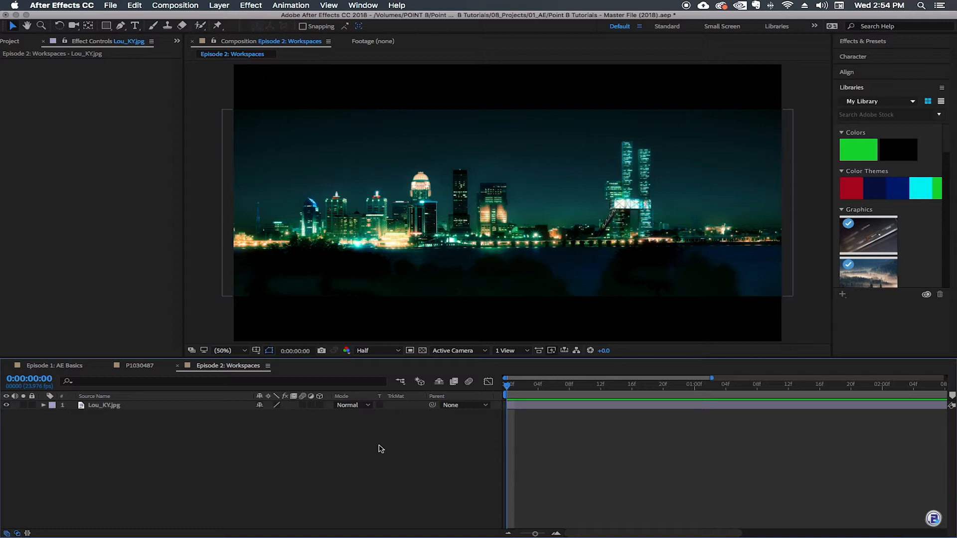
# - Switch to the Color workspace
pyautogui.click(364, 7)
pyautogui.moveTo(370, 20)
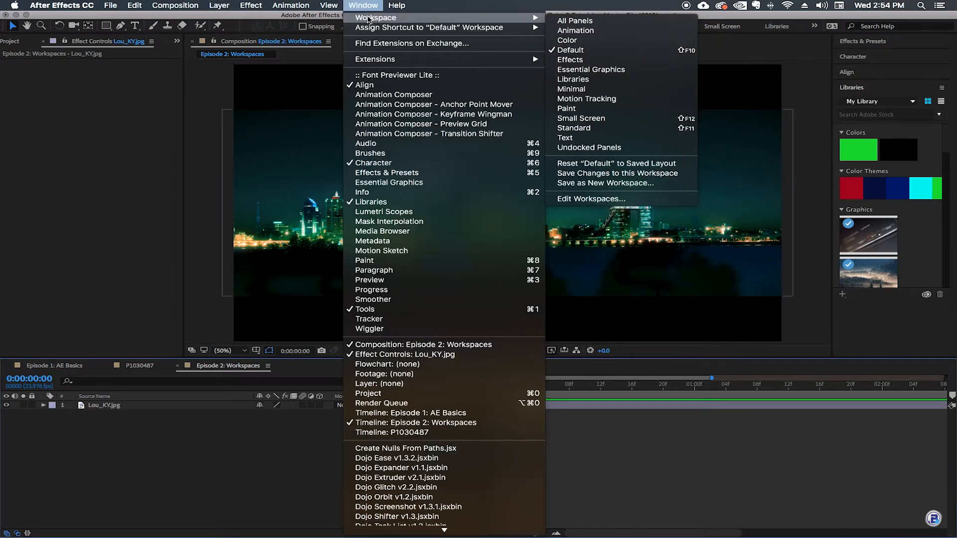
pyautogui.click(585, 44)
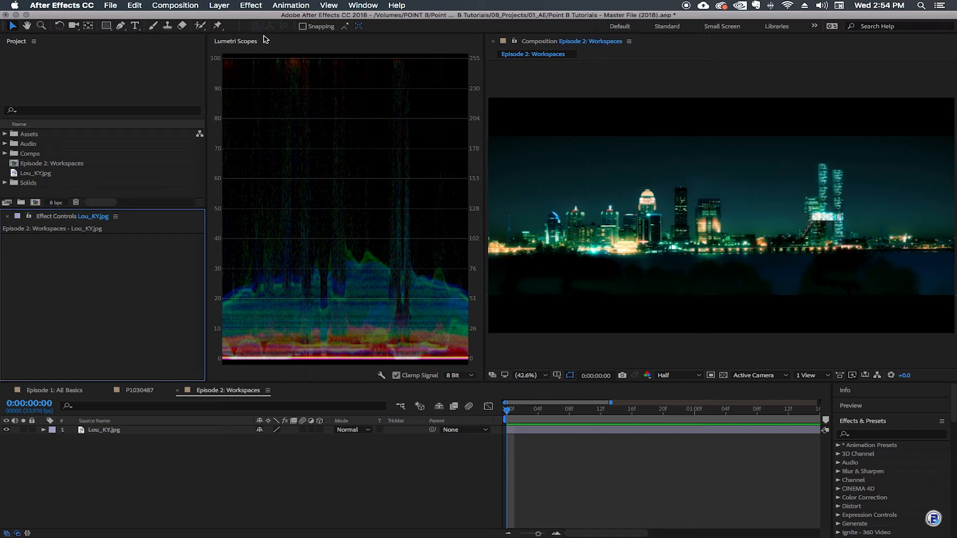
# - Apply the Curves effect to the Lou_KY.jpg layer
pyautogui.click(139, 431)
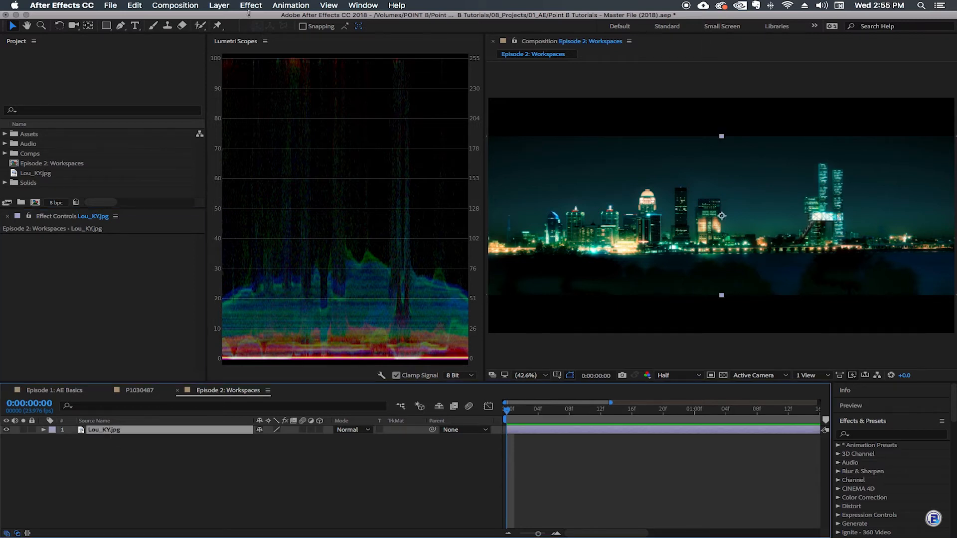
pyautogui.click(251, 5)
pyautogui.moveTo(299, 101)
pyautogui.click(429, 277)
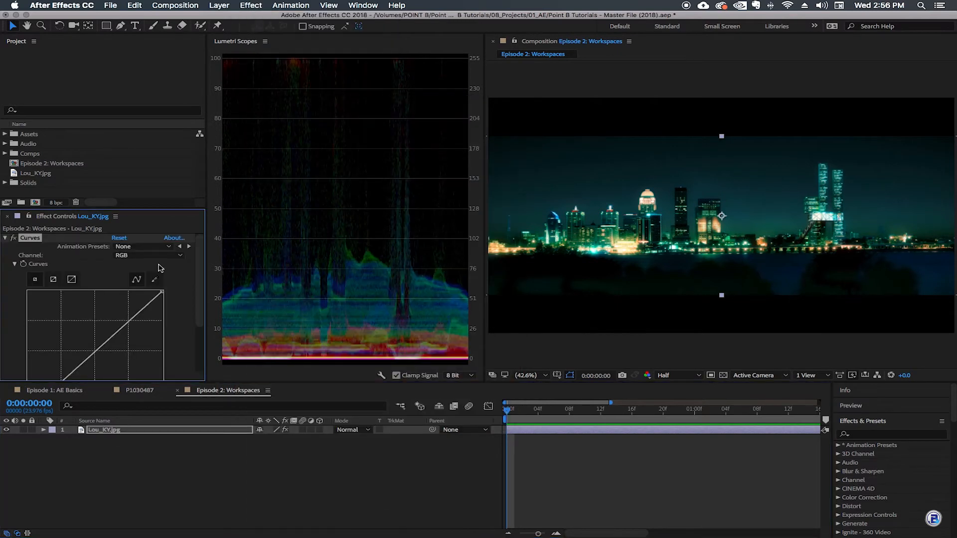
# - Set the Curves effect to the Blue channel and bend its curve upward in the midtones
pyautogui.scroll(-1, 202, 282)
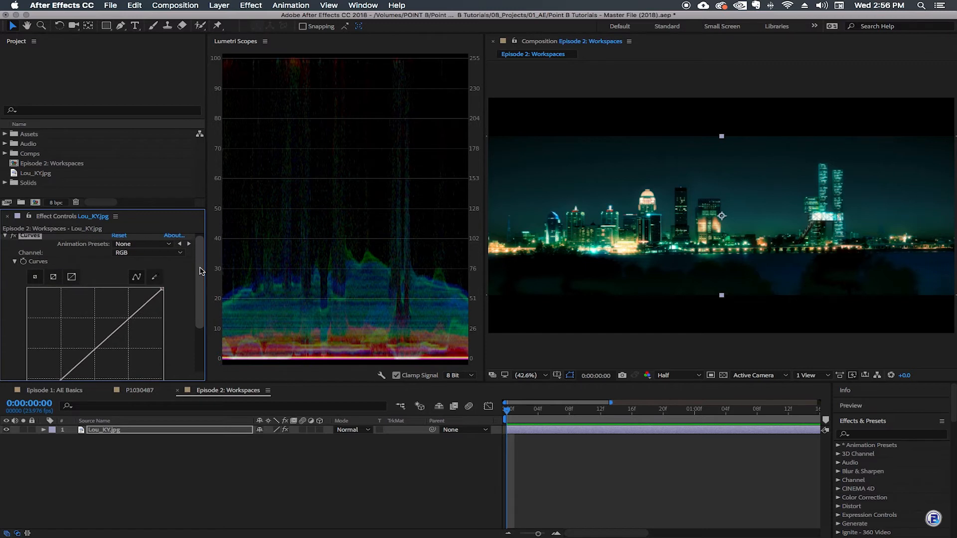
pyautogui.click(180, 253)
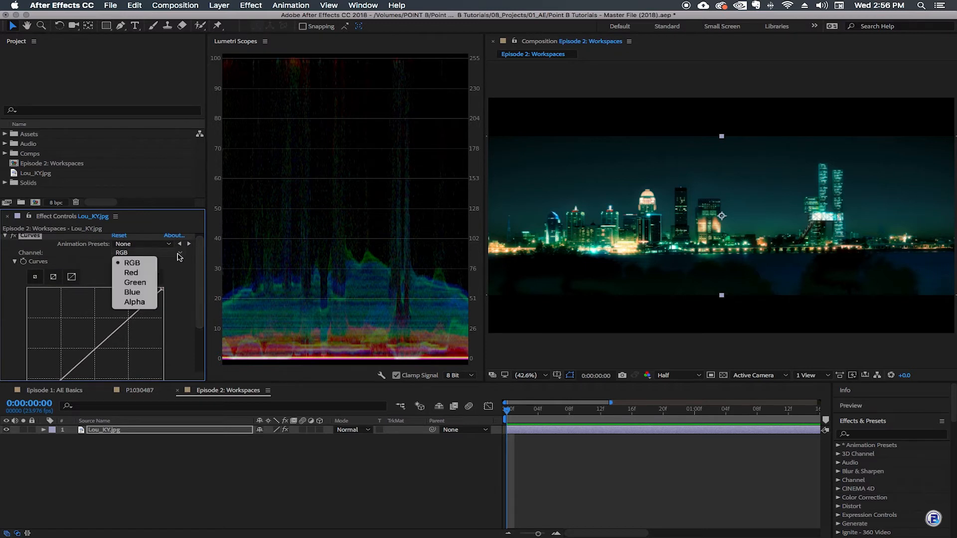
pyautogui.click(144, 295)
pyautogui.scroll(-3, 120, 302)
pyautogui.moveTo(99, 309); pyautogui.dragTo(96, 278)
# - Set the Curves effect to the Red channel and raise its curve in the midtones, just below the blue curve
pyautogui.scroll(3, 99, 299)
pyautogui.click(145, 255)
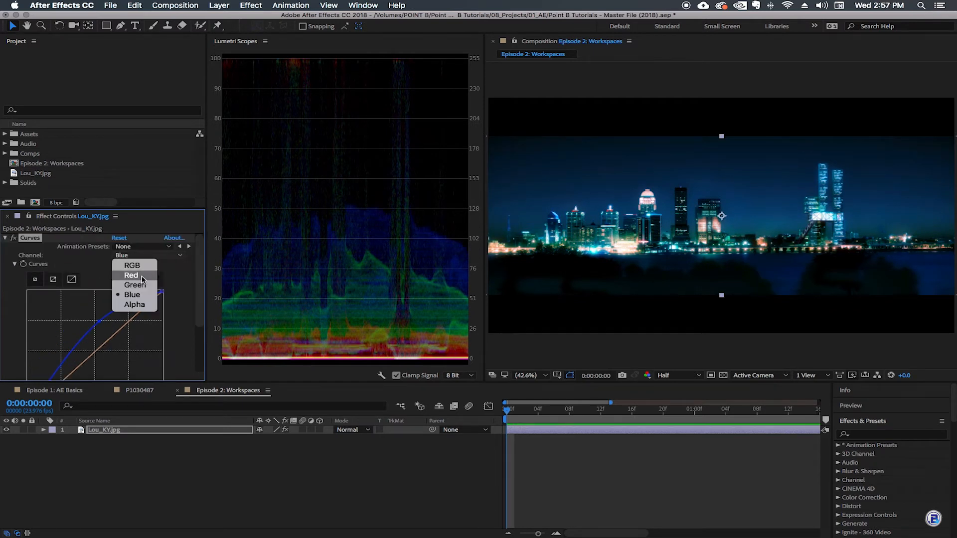
pyautogui.click(142, 277)
pyautogui.scroll(-3, 119, 299)
pyautogui.moveTo(105, 308); pyautogui.dragTo(109, 298)
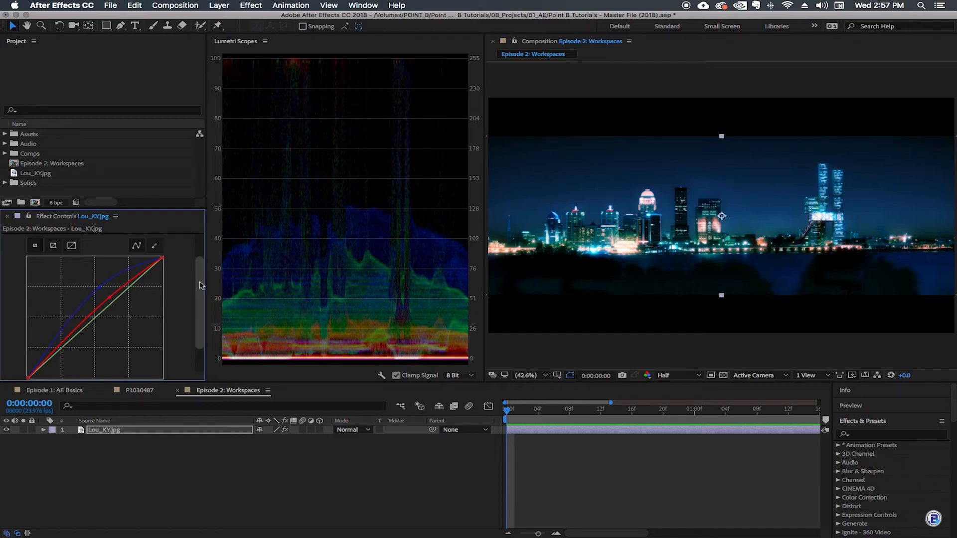
pyautogui.scroll(2, 202, 284)
pyautogui.click(174, 255)
pyautogui.click(182, 284)
pyautogui.moveTo(62, 338); pyautogui.dragTo(110, 318)
pyautogui.click(145, 255)
pyautogui.click(142, 277)
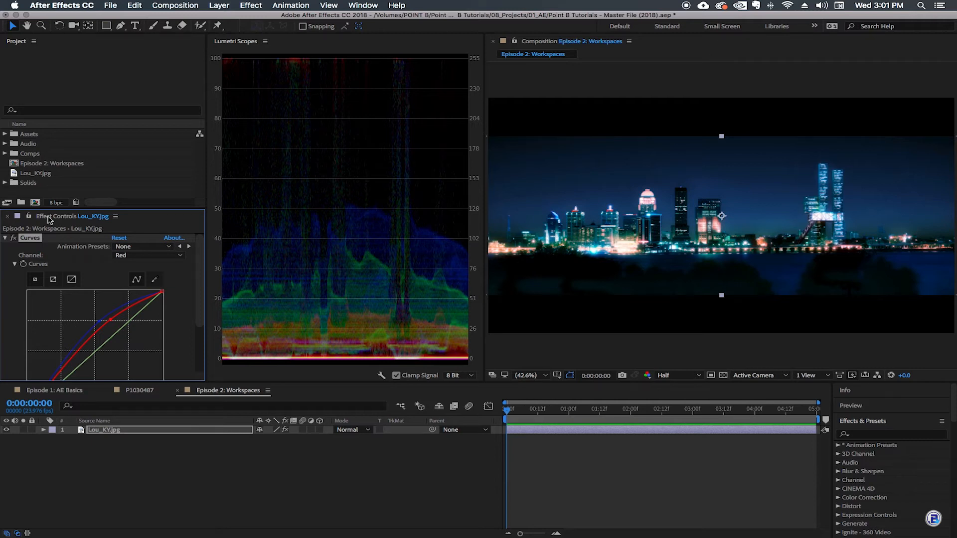
# - Dock the Effect Controls as a full-height column between Project and Lumetri Scopes
pyautogui.moveTo(60, 220)
pyautogui.mouseDown()
pyautogui.moveTo(75, 223)
pyautogui.moveTo(55, 220)
pyautogui.mouseUp()
pyautogui.moveTo(54, 220); pyautogui.dragTo(227, 139)
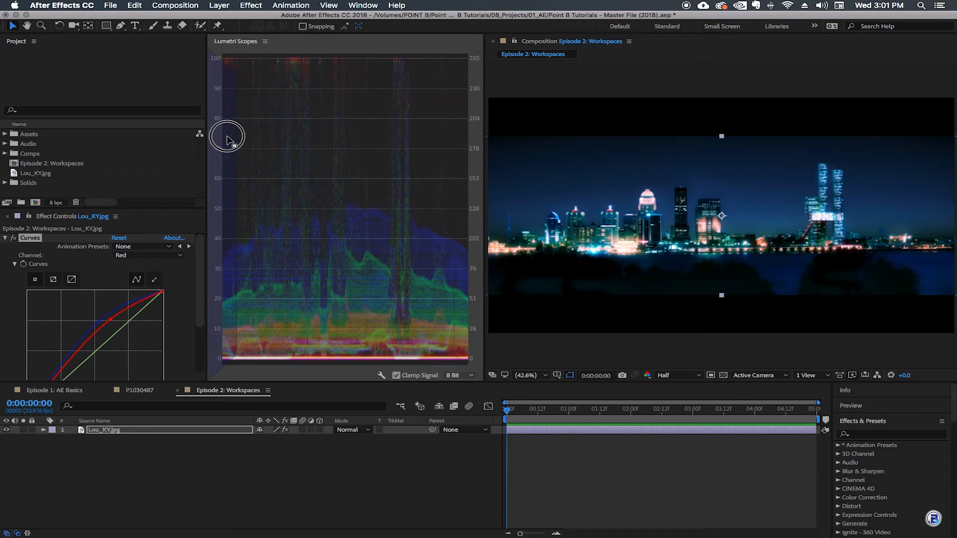
pyautogui.moveTo(227, 139); pyautogui.dragTo(227, 136)
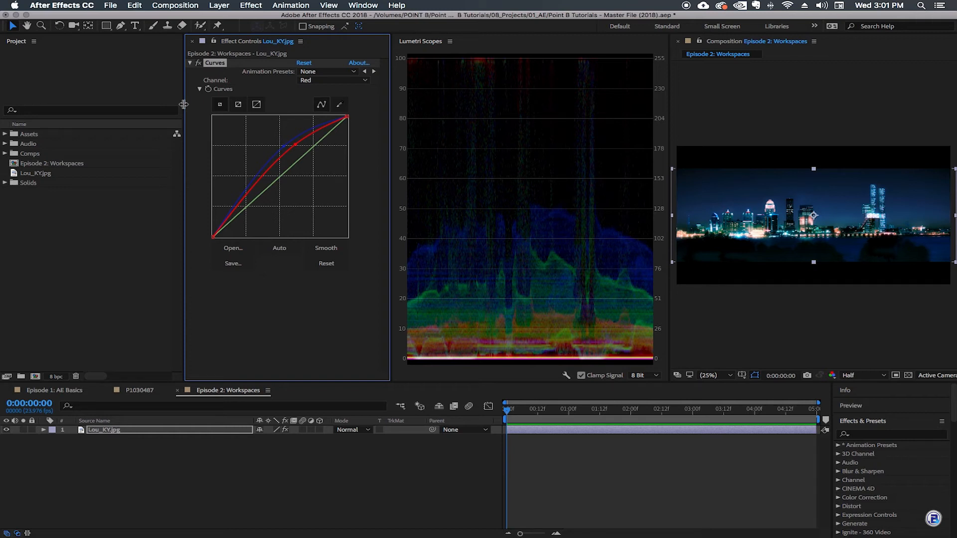
# - Narrow the Project and Lumetri Scopes columns so the Composition viewer gets more room
pyautogui.moveTo(184, 104); pyautogui.dragTo(112, 114)
pyautogui.moveTo(388, 111); pyautogui.dragTo(313, 111)
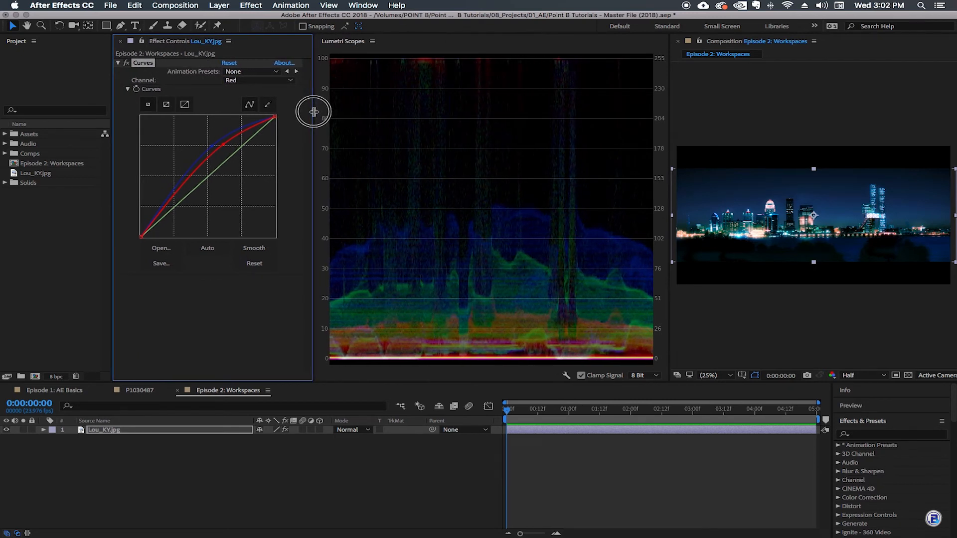
pyautogui.moveTo(669, 133); pyautogui.dragTo(555, 133)
pyautogui.moveTo(556, 133); pyautogui.dragTo(552, 133)
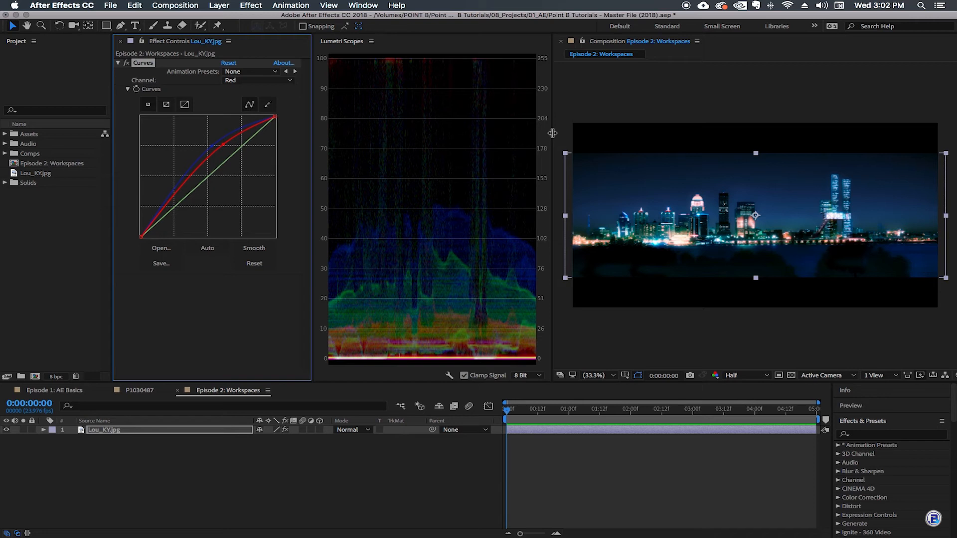
# - Save the rearranged layout as changes to the Color workspace
pyautogui.click(363, 6)
pyautogui.moveTo(434, 20)
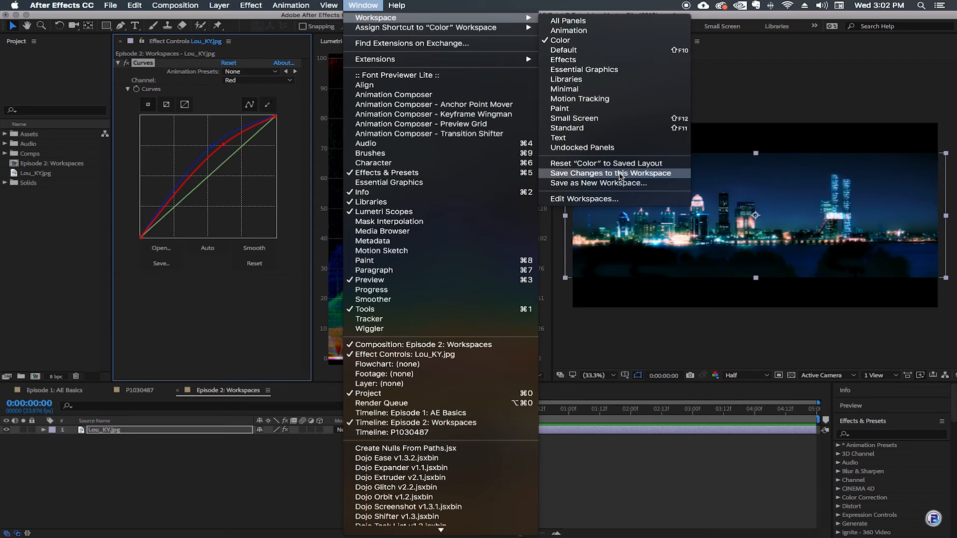
pyautogui.click(620, 174)
# - Switch to the Default workspace and back to Color to check the saved layout
pyautogui.click(363, 5)
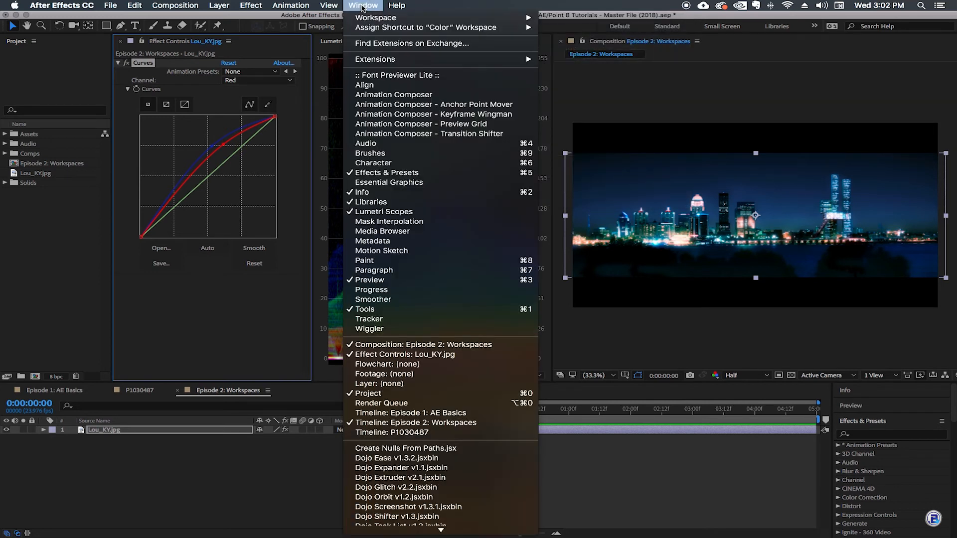
pyautogui.moveTo(370, 20)
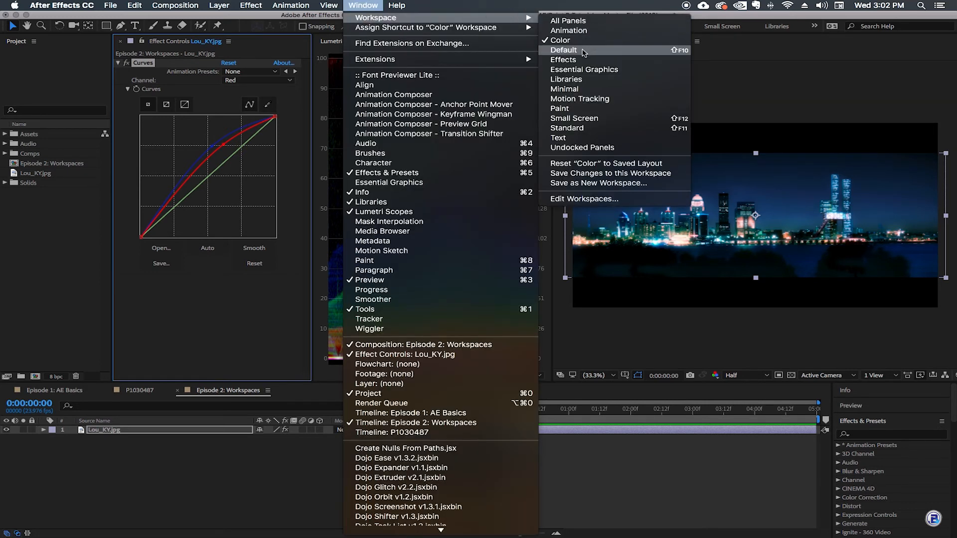
pyautogui.click(582, 51)
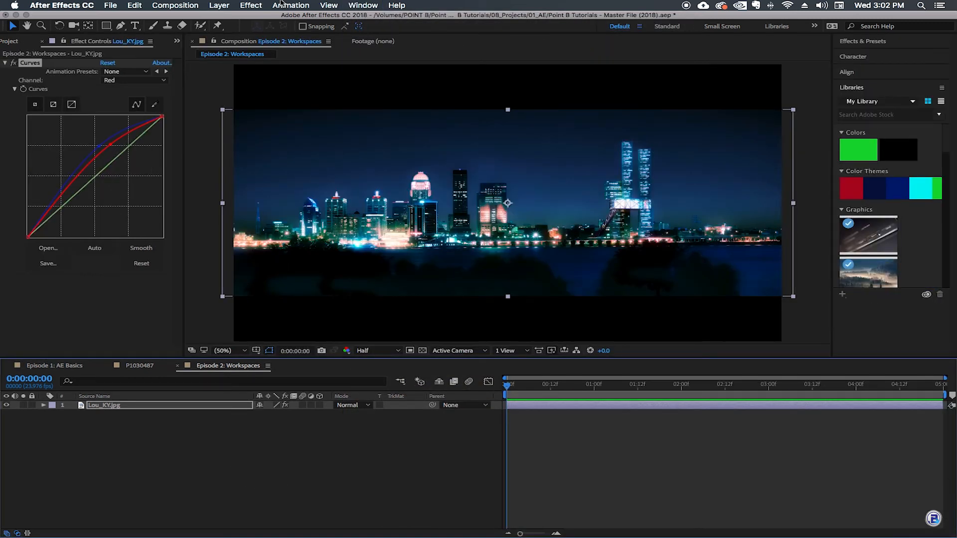
pyautogui.click(348, 6)
pyautogui.moveTo(377, 17)
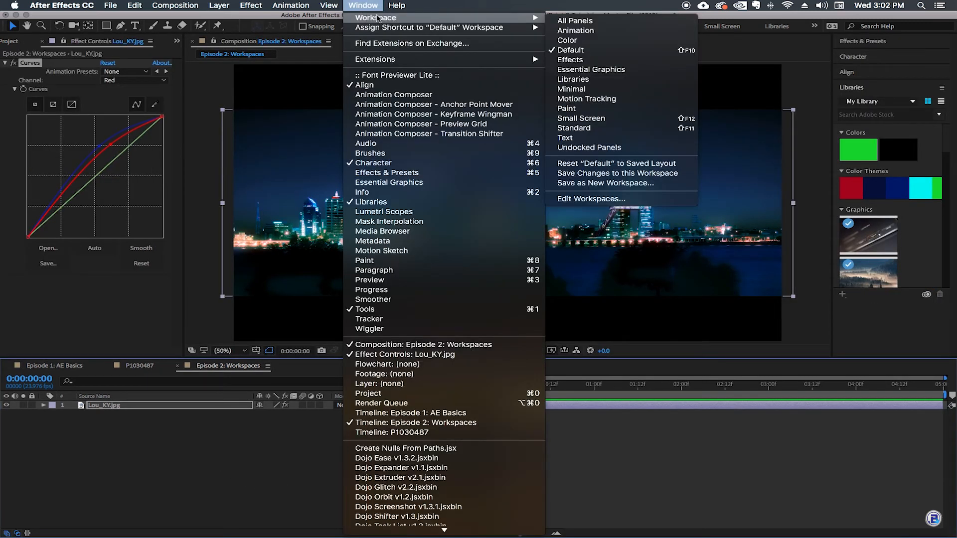
pyautogui.click(573, 40)
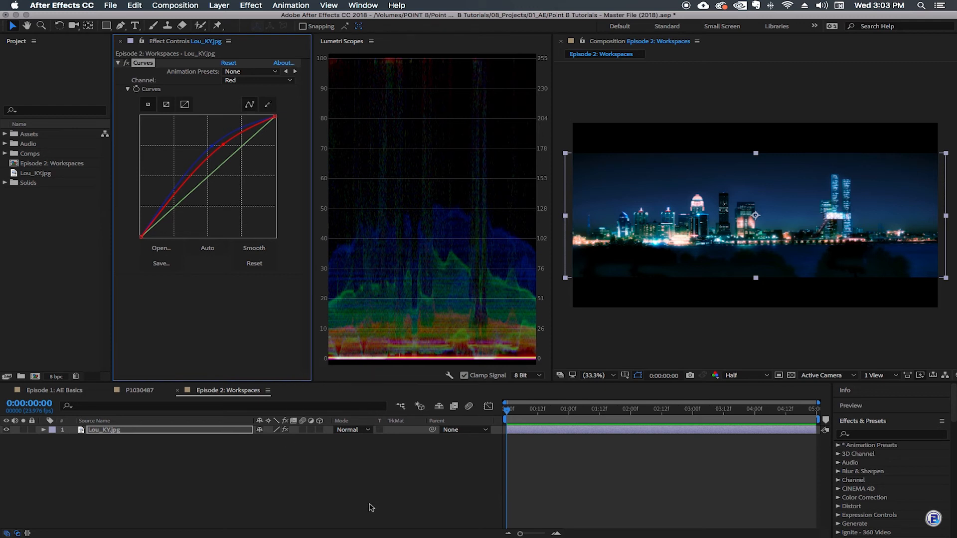
# - Save the current layout as a new workspace named Color Grade
pyautogui.click(367, 4)
pyautogui.moveTo(371, 18)
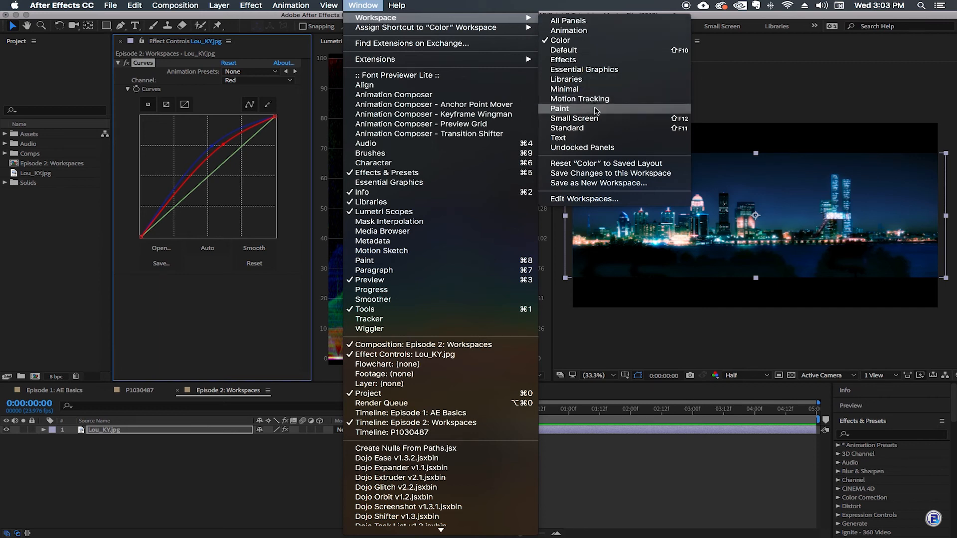
pyautogui.click(602, 184)
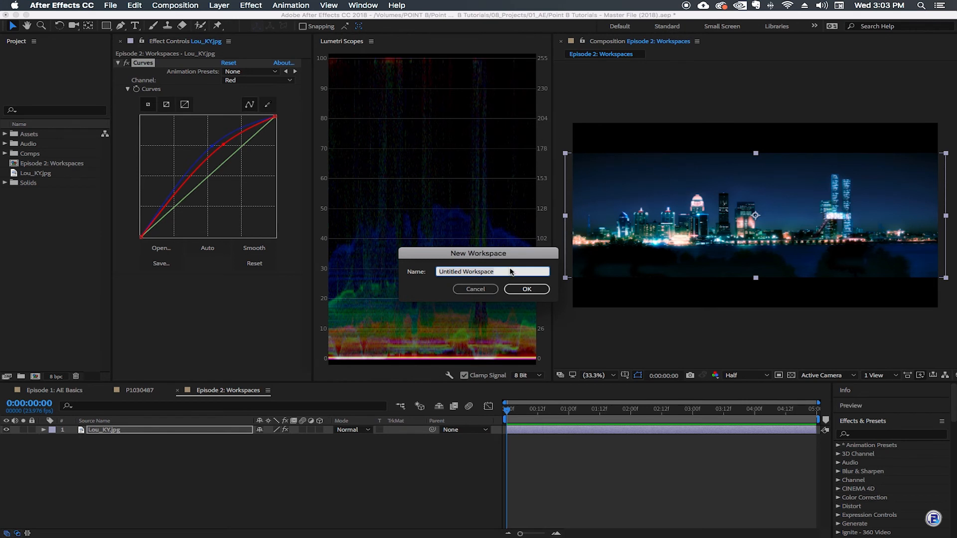
pyautogui.write('Color Grade')
pyautogui.click(526, 289)
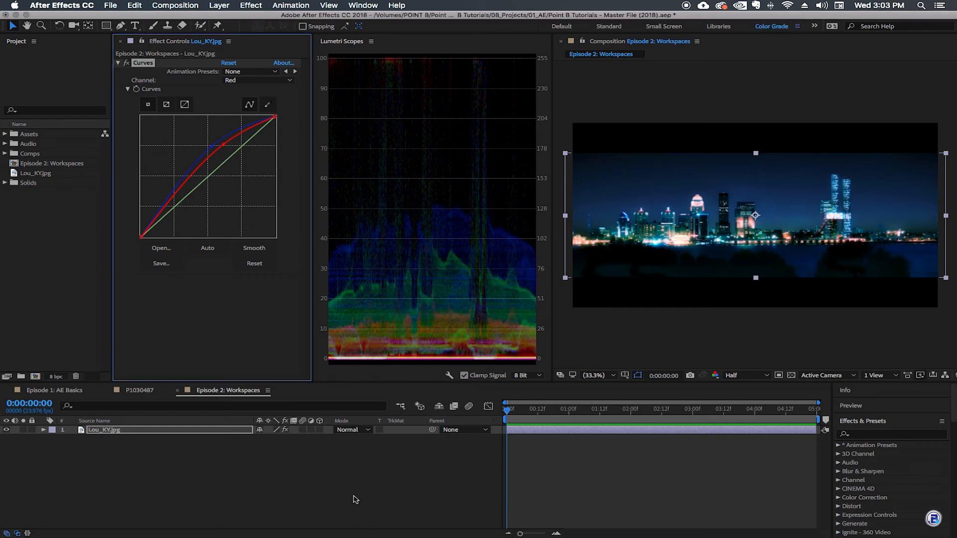
pyautogui.click(267, 104)
# - Delete the Color Grade workspace from the workspace list and confirm the edit
pyautogui.click(363, 5)
pyautogui.moveTo(375, 19)
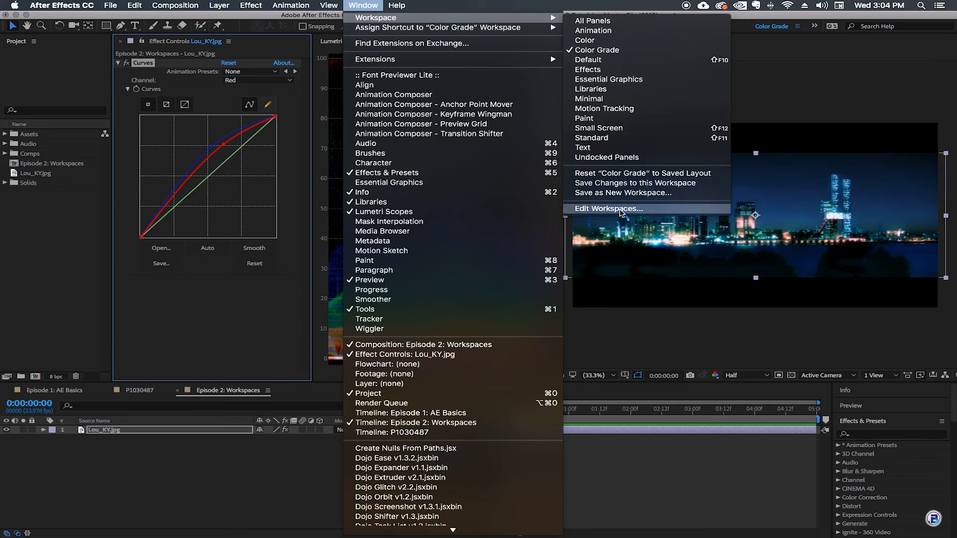
pyautogui.click(621, 211)
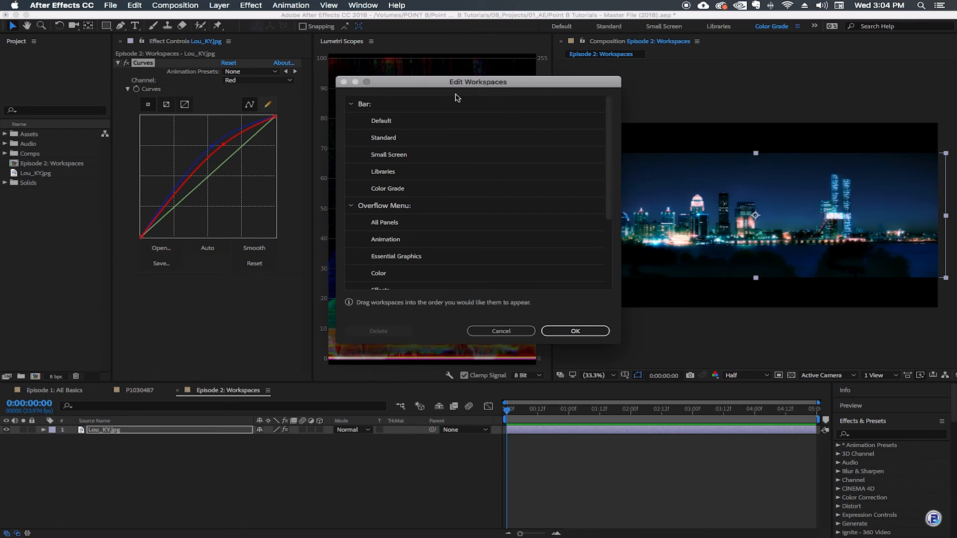
pyautogui.click(398, 193)
pyautogui.moveTo(612, 149); pyautogui.dragTo(613, 124)
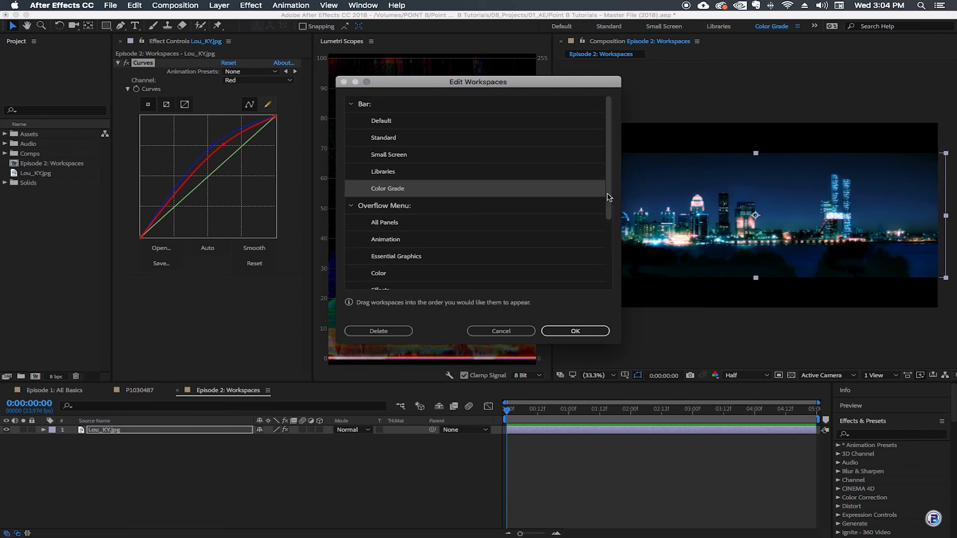
pyautogui.click(379, 331)
pyautogui.click(577, 333)
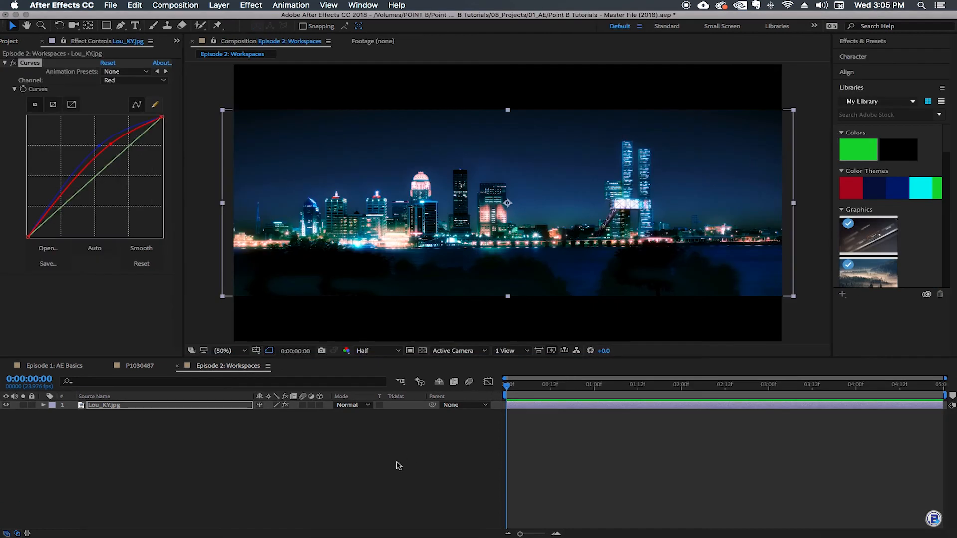
# - Deselect the Lou_KY.jpg layer and switch to the Color workspace
pyautogui.click(392, 466)
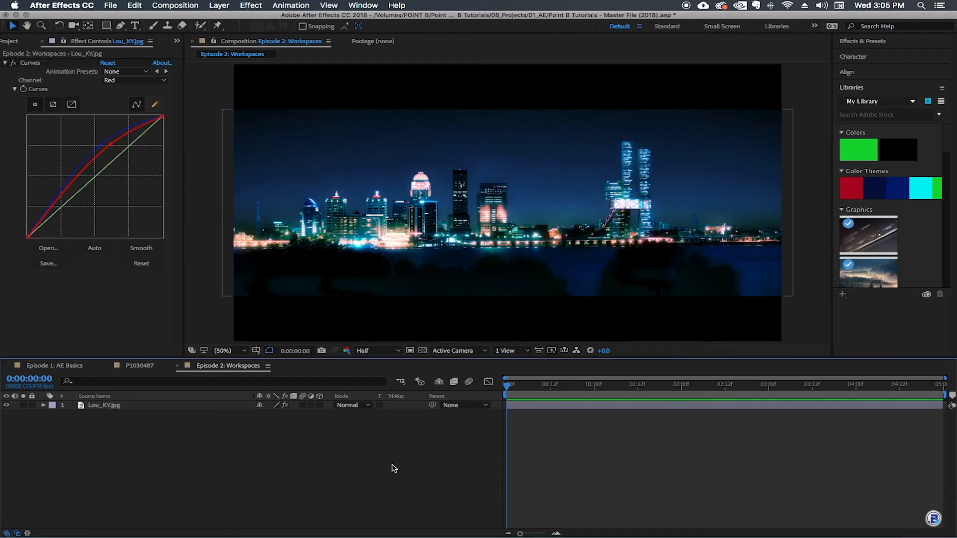
pyautogui.click(371, 6)
pyautogui.moveTo(376, 17)
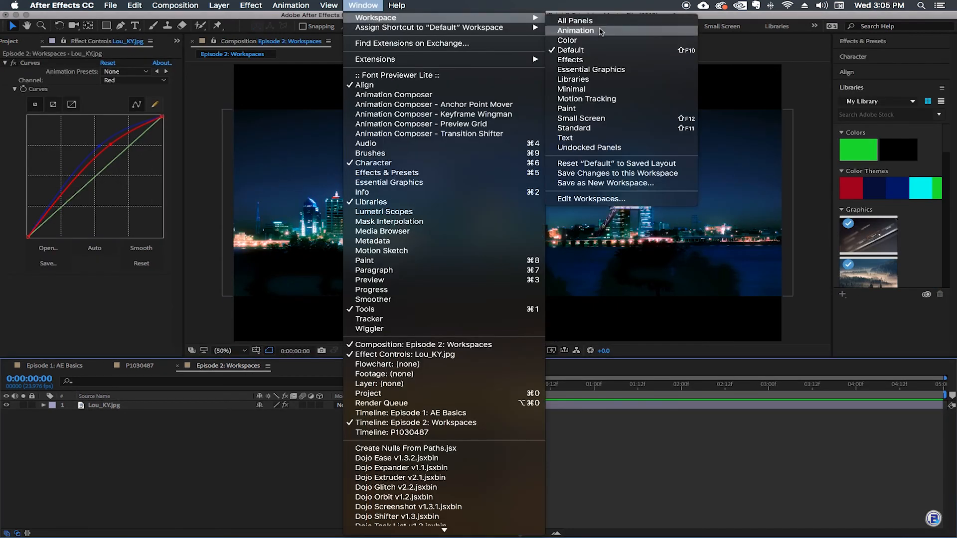
pyautogui.click(573, 40)
pyautogui.click(380, 476)
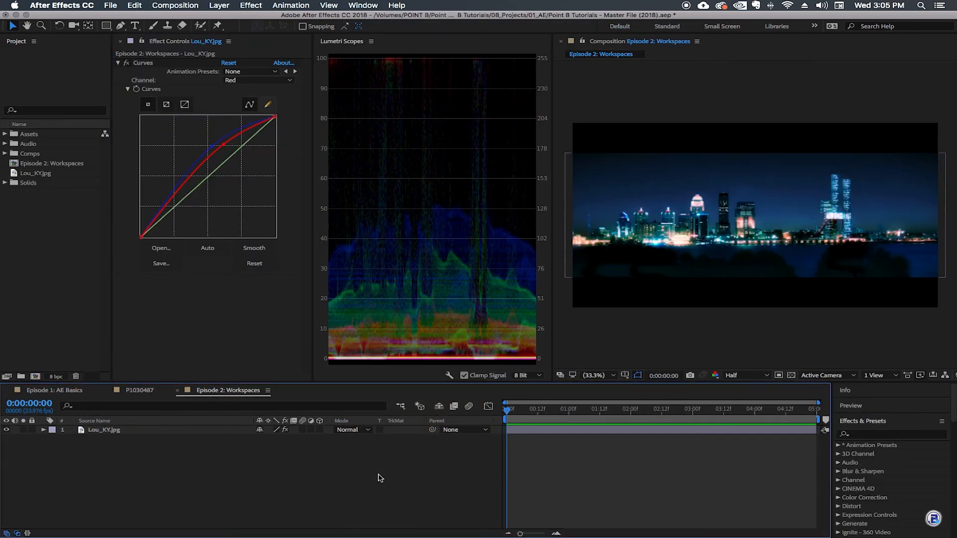